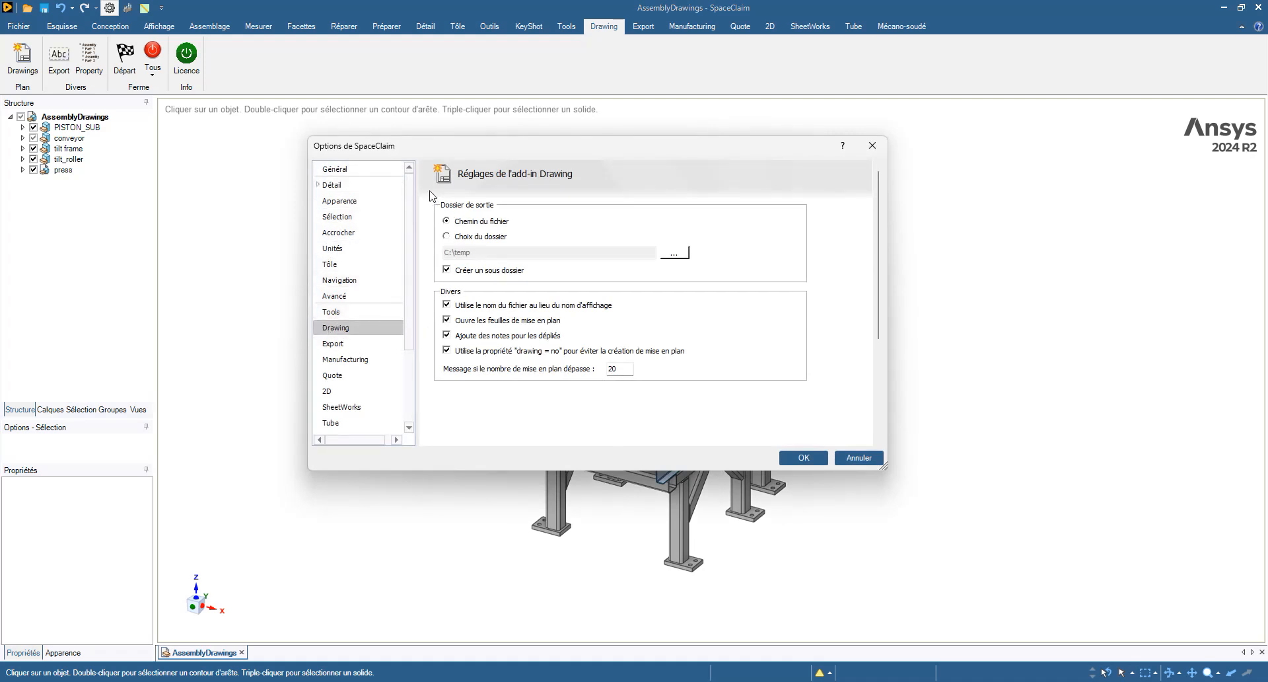
- Drag the Options dialog showing the Drawing settings slightly lower on screen
drag(713, 146, 716, 189)
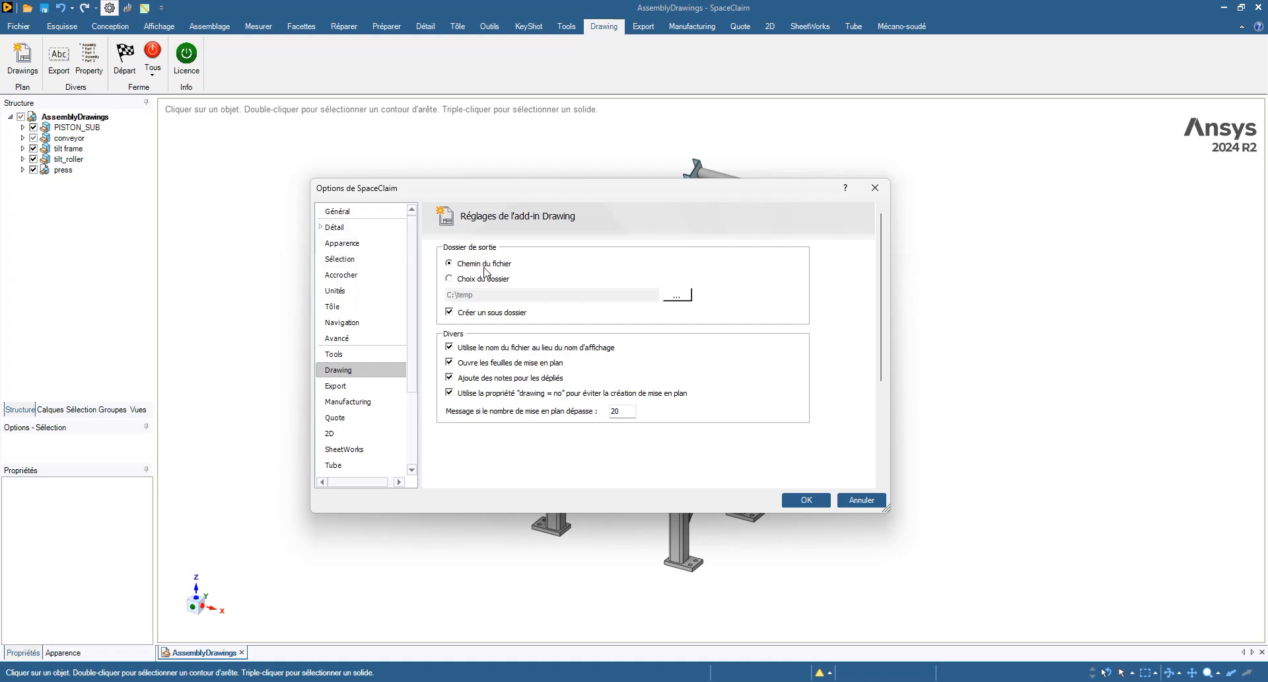
click(466, 279)
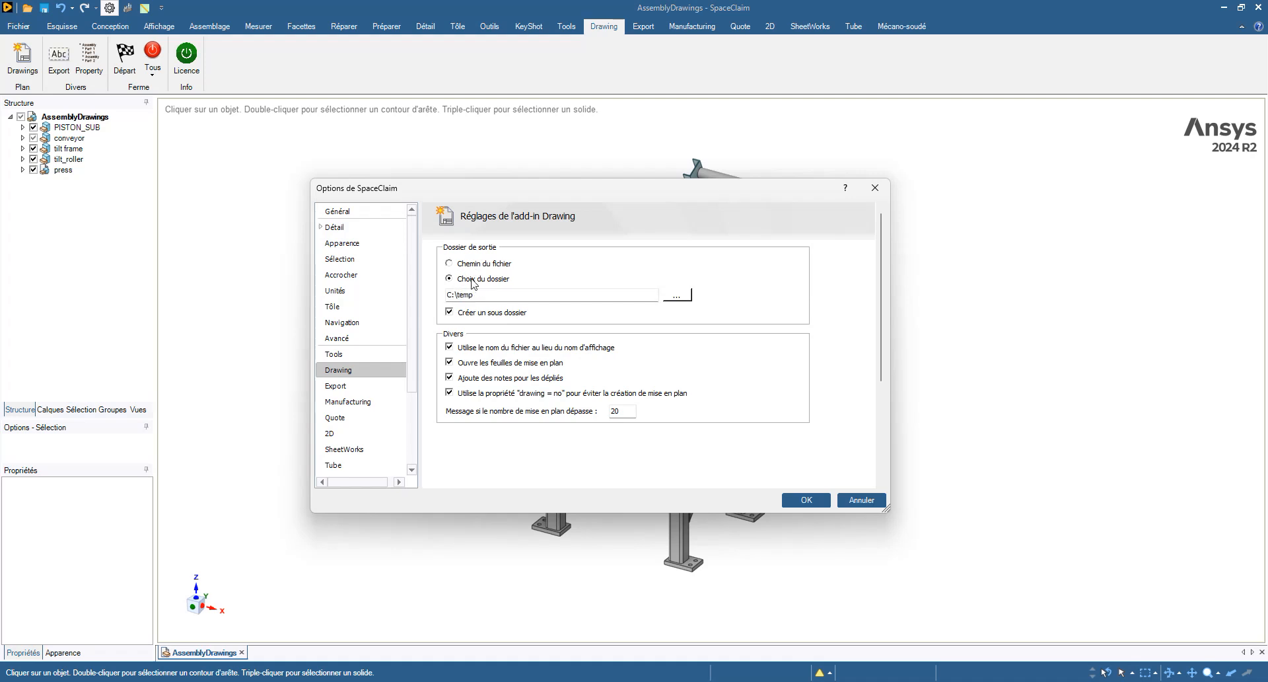
click(471, 264)
click(467, 279)
click(465, 265)
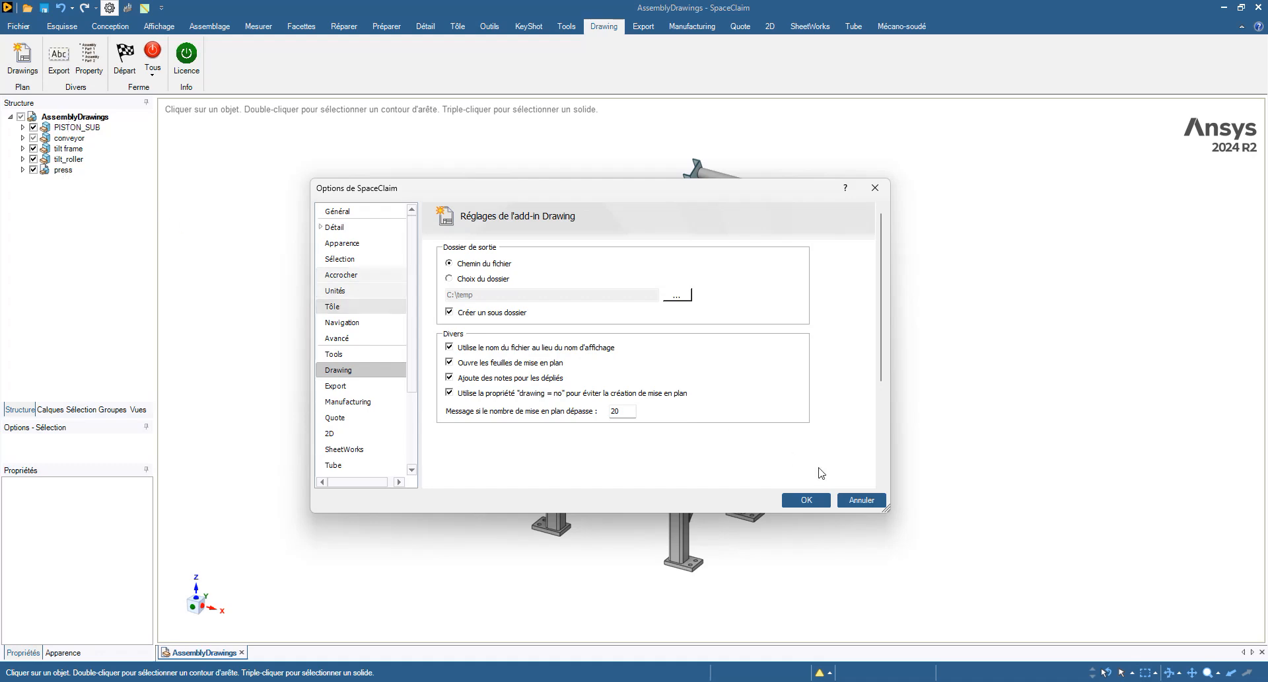
- Cancel the options and change the press component's display name to Test
click(862, 500)
click(61, 170)
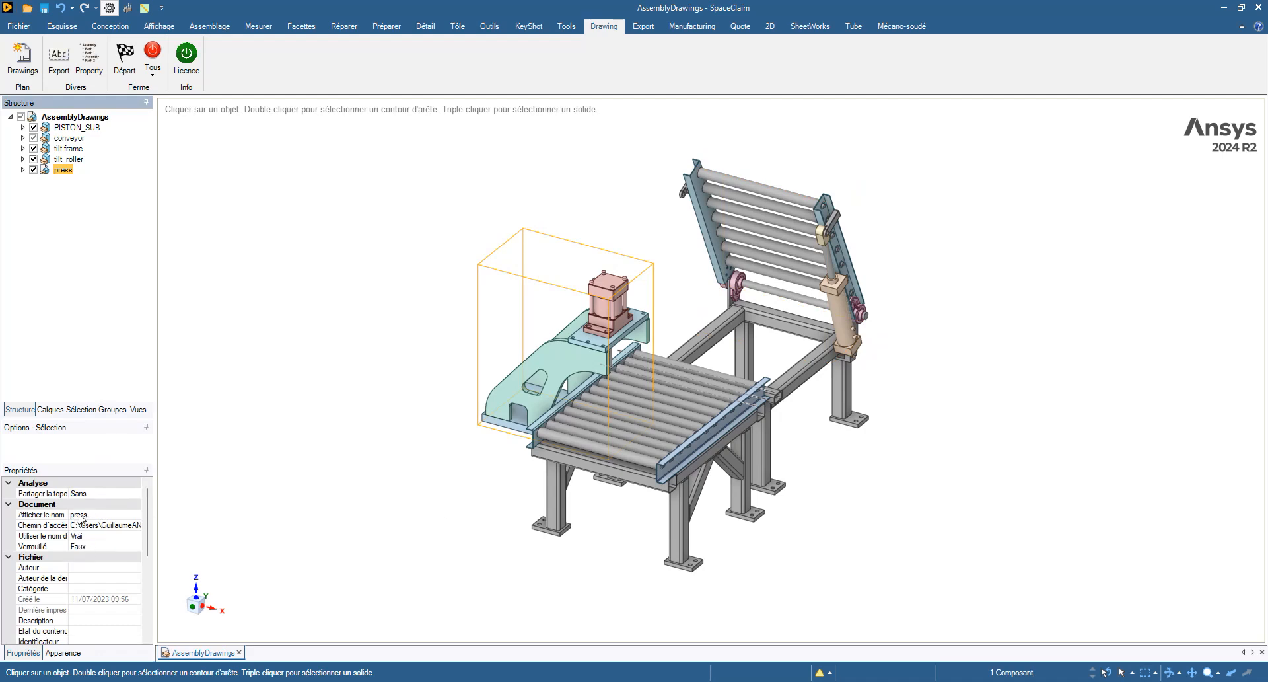
click(97, 514)
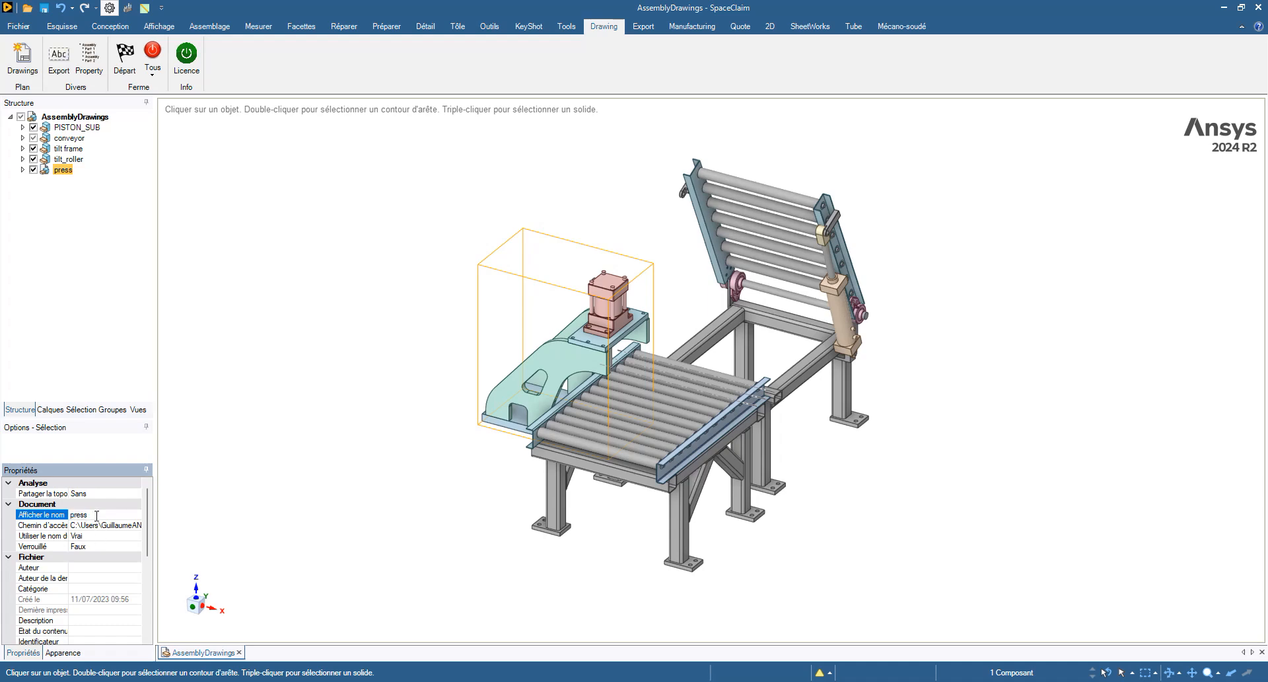
text(Test)
click(160, 518)
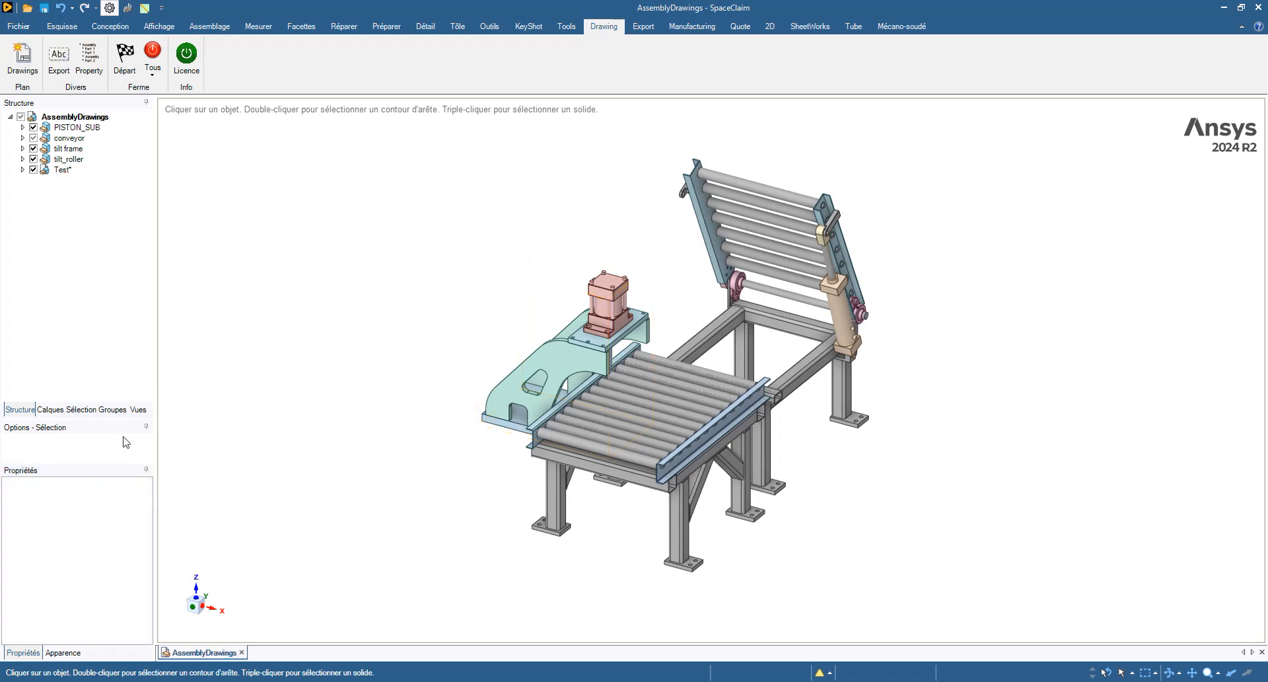
- Set Utiliser le nom du fichier to Vrai and open the 02 drawing folder
click(58, 171)
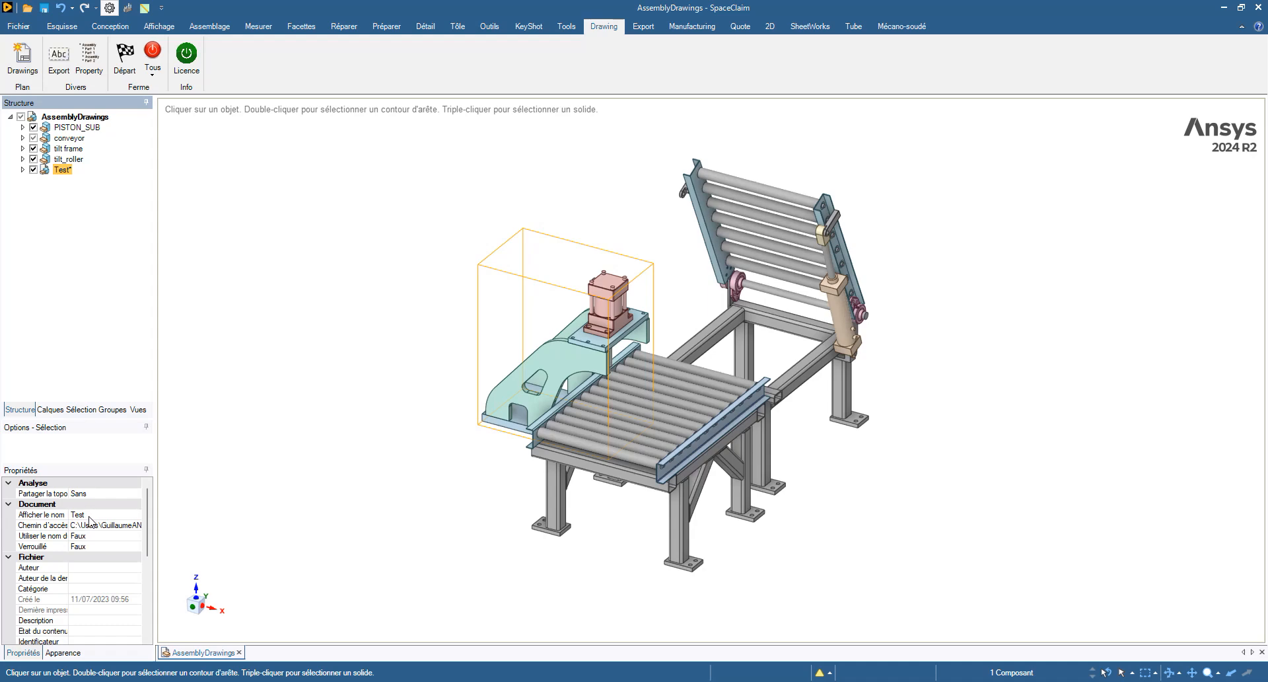
click(99, 536)
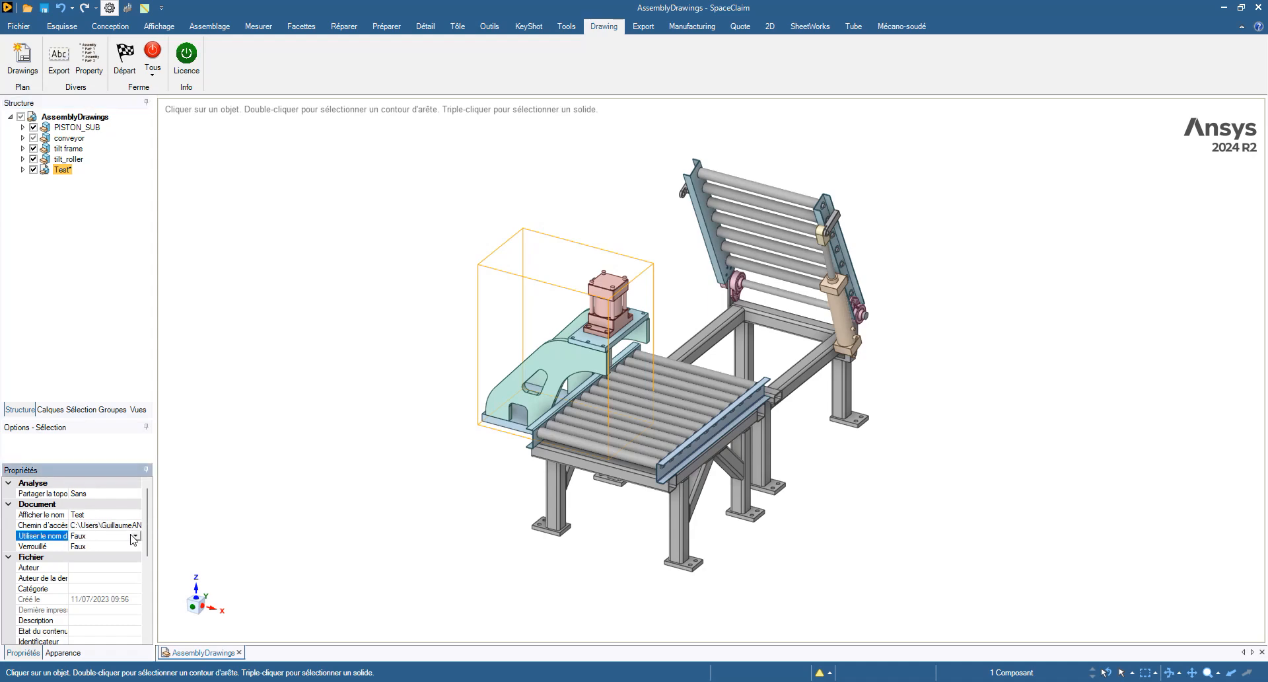
click(135, 537)
click(97, 555)
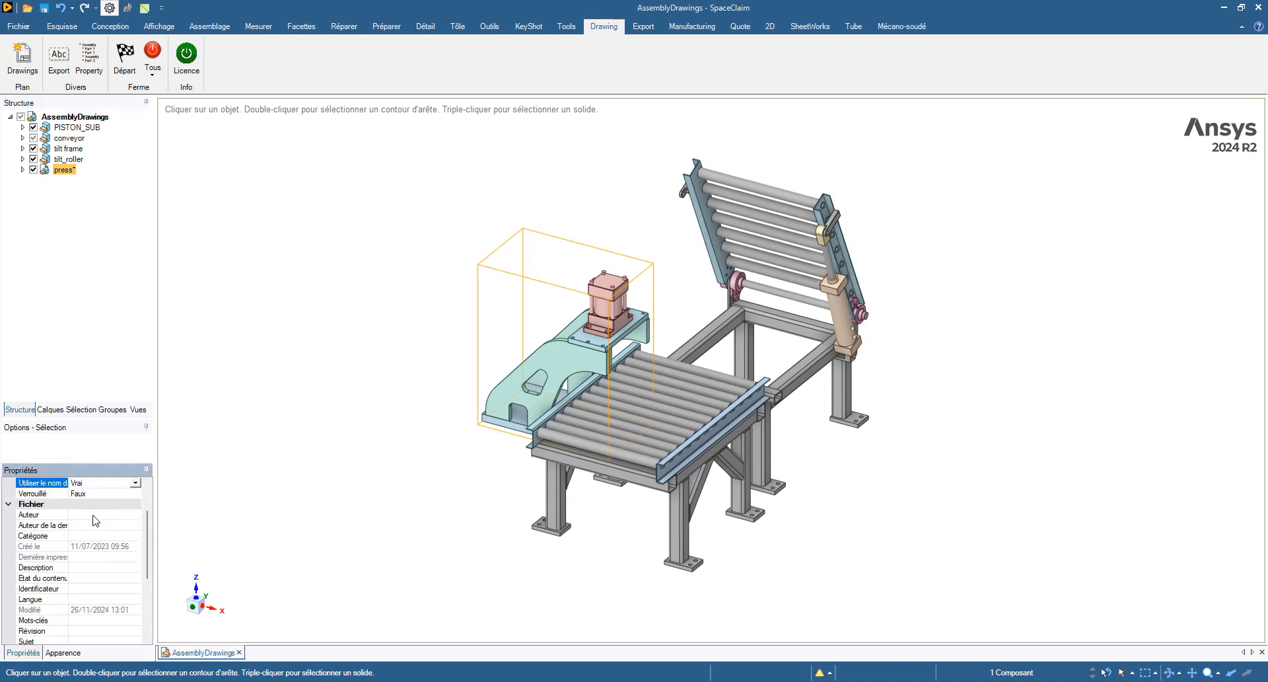
click(488, 680)
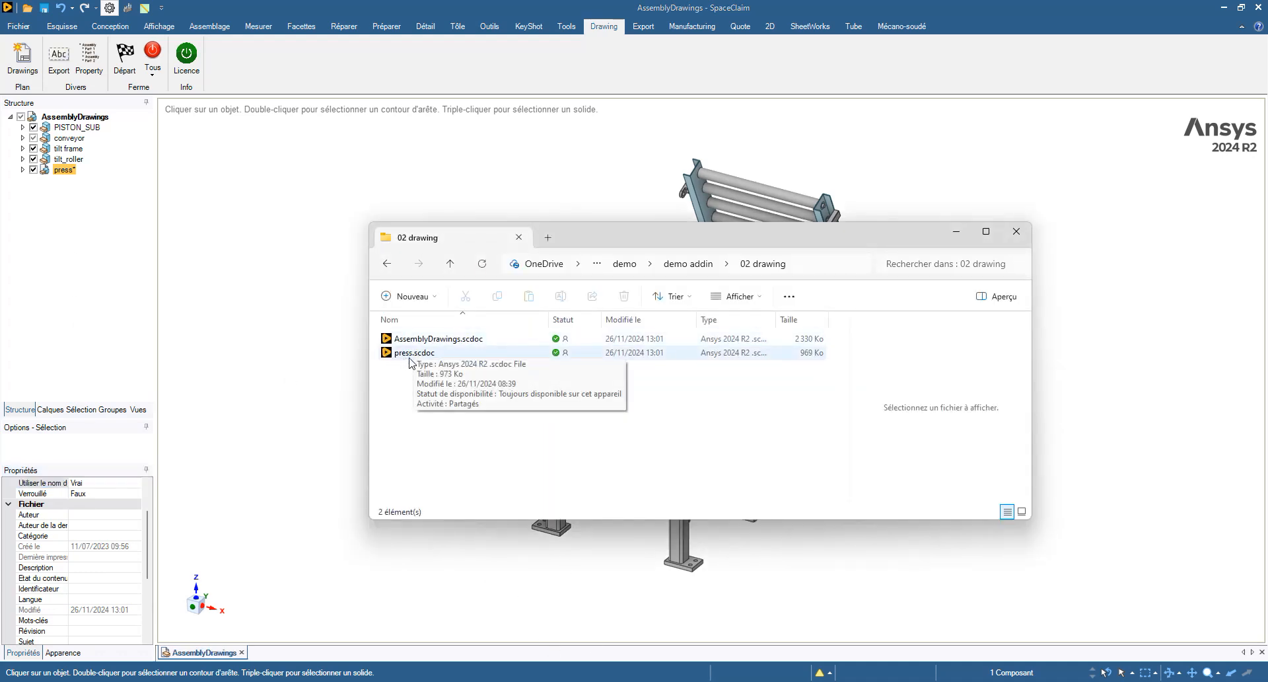
- Leave the 02 drawing folder and return to SpaceClaim
click(259, 343)
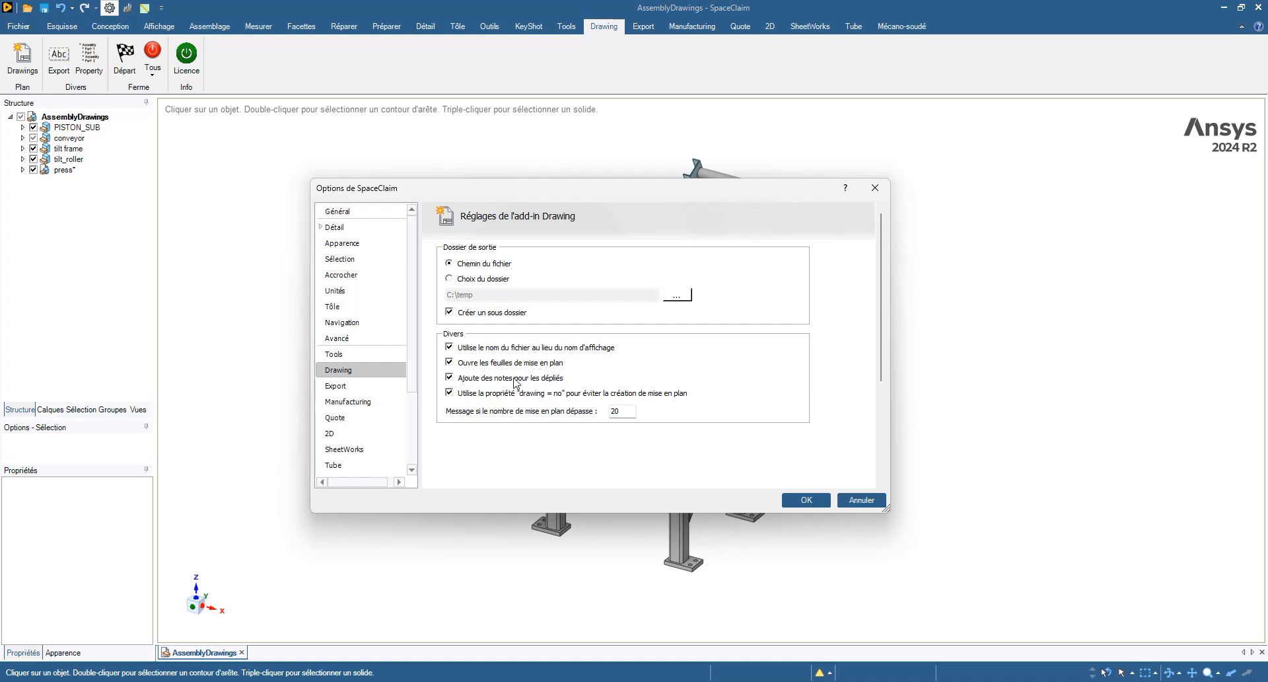
click(484, 363)
click(867, 197)
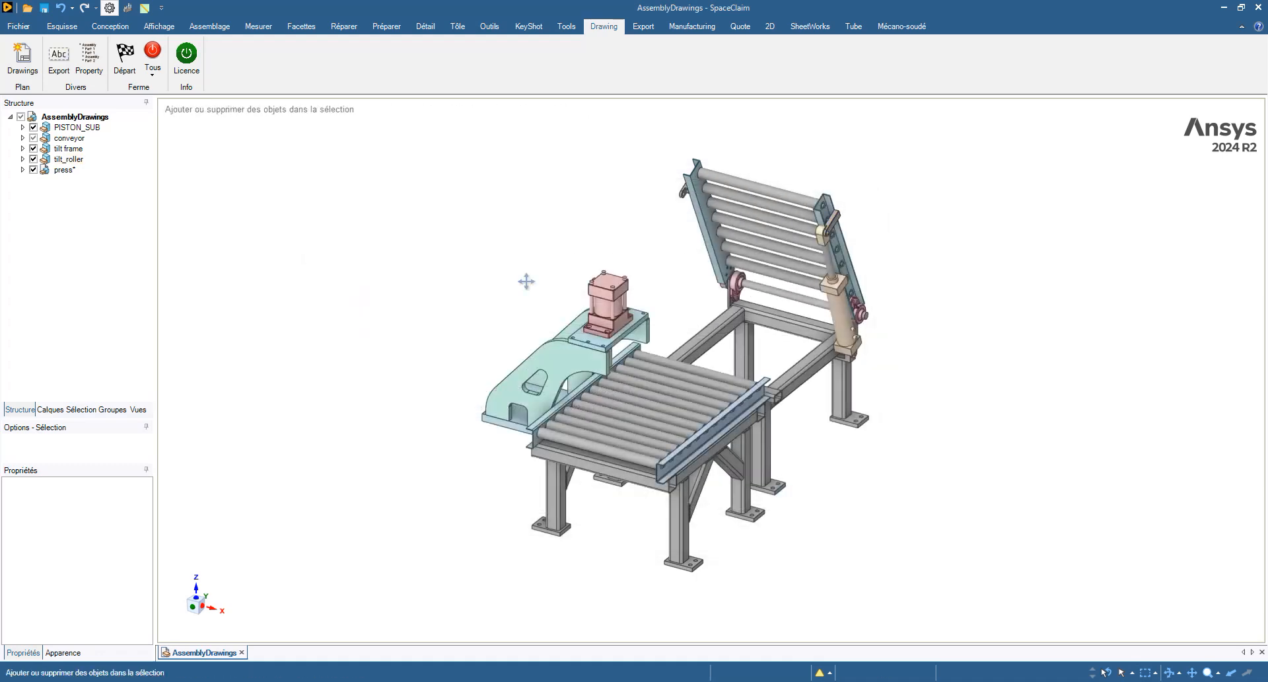
- Open the press subassembly in its own tab with Ouvrir un composant
shift+middle_drag(541, 284, 470, 286)
click(63, 169)
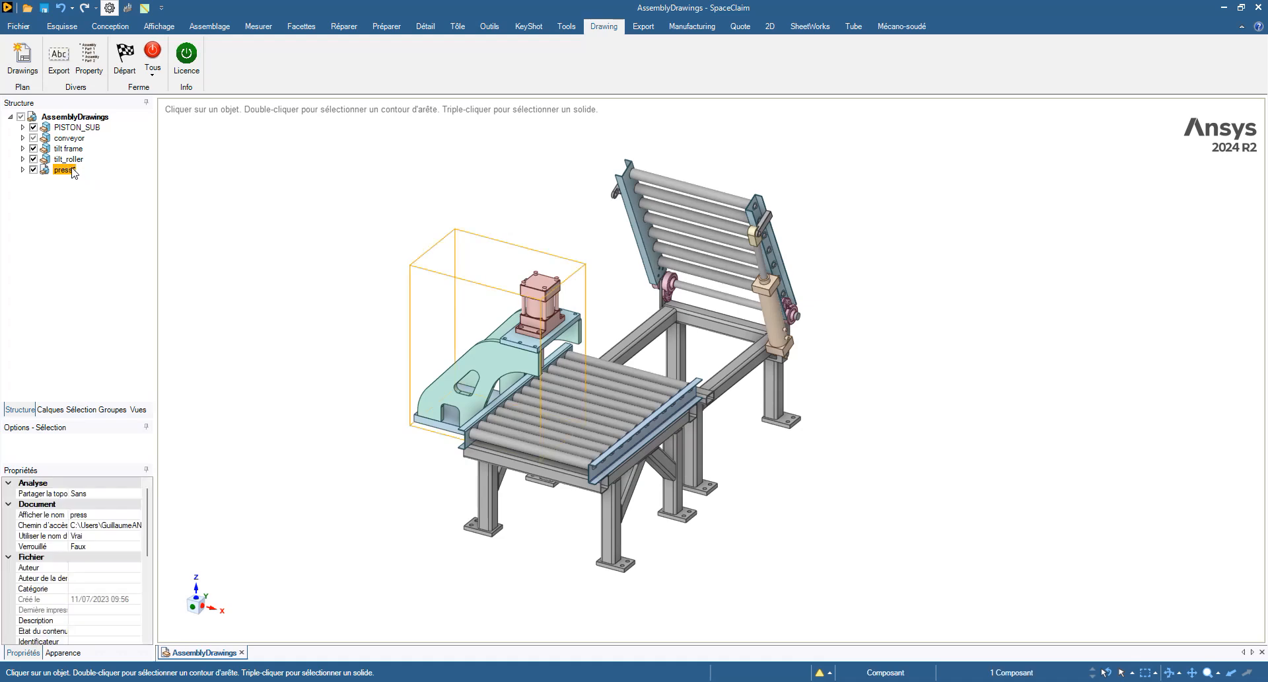
right_click(70, 170)
click(132, 291)
- Give the cylinder and press cyl rod parts a 'drawing' property set to 'no'
middle_drag(395, 266, 624, 430)
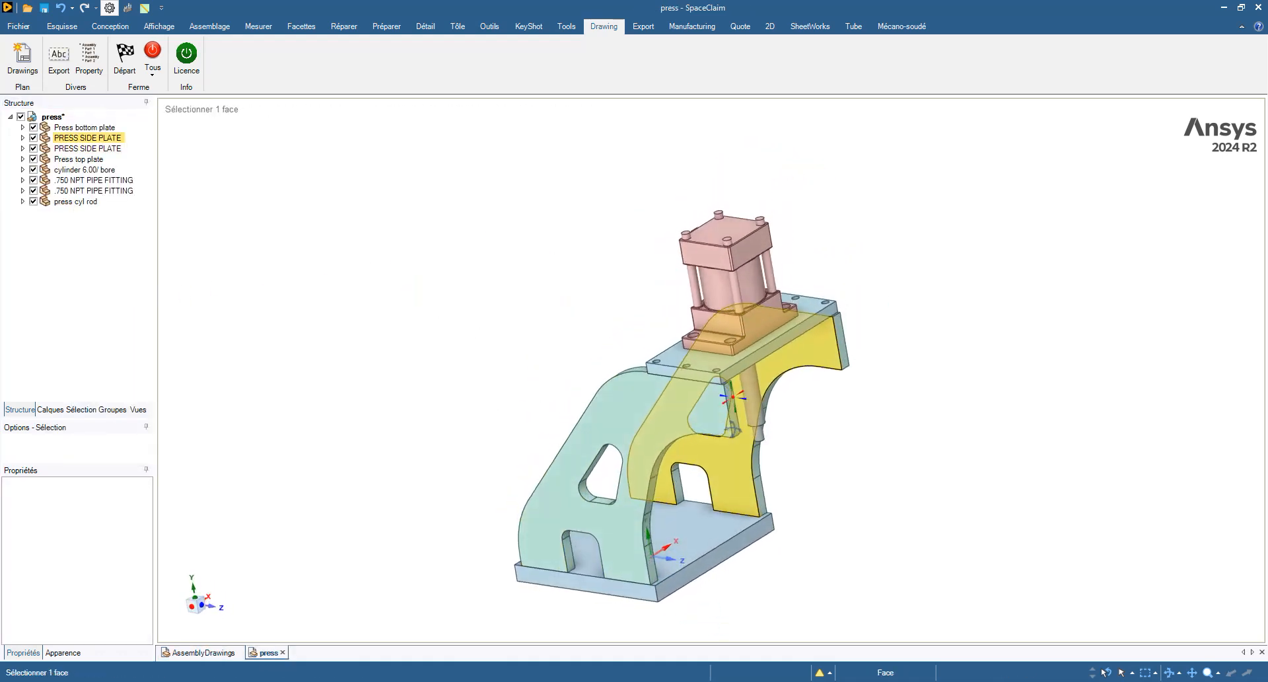
click(756, 377)
ctrl+click(760, 293)
key(Up)
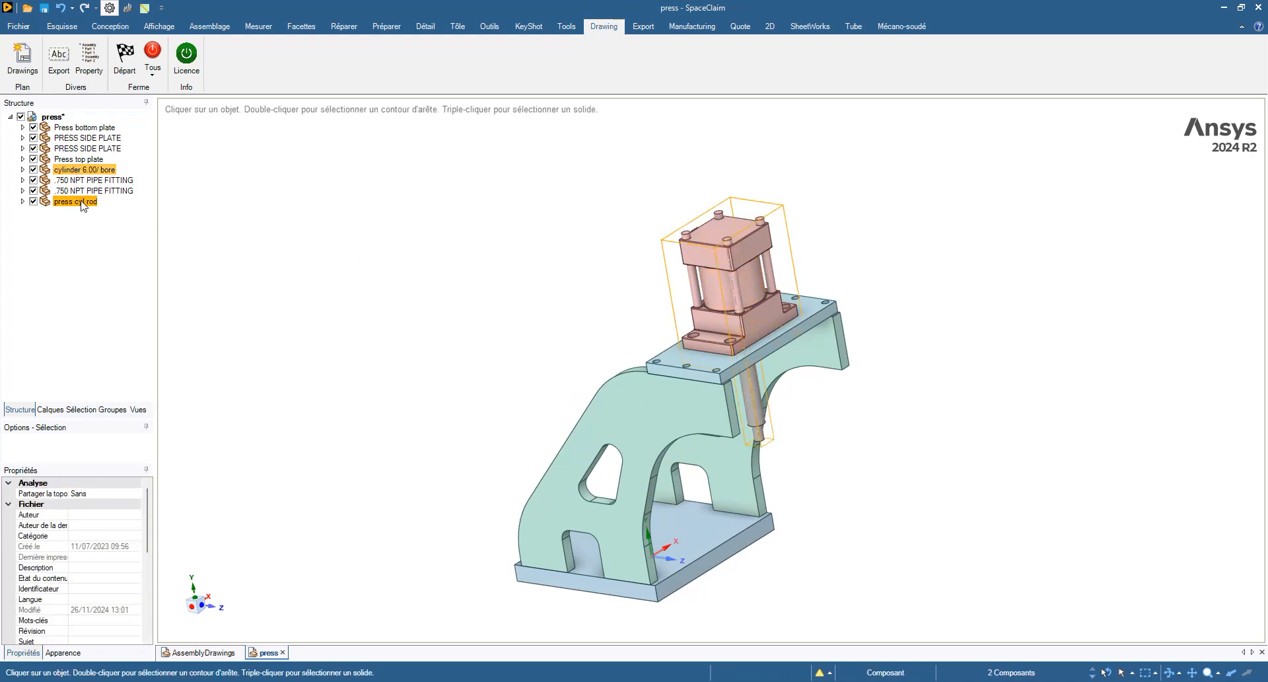
click(93, 65)
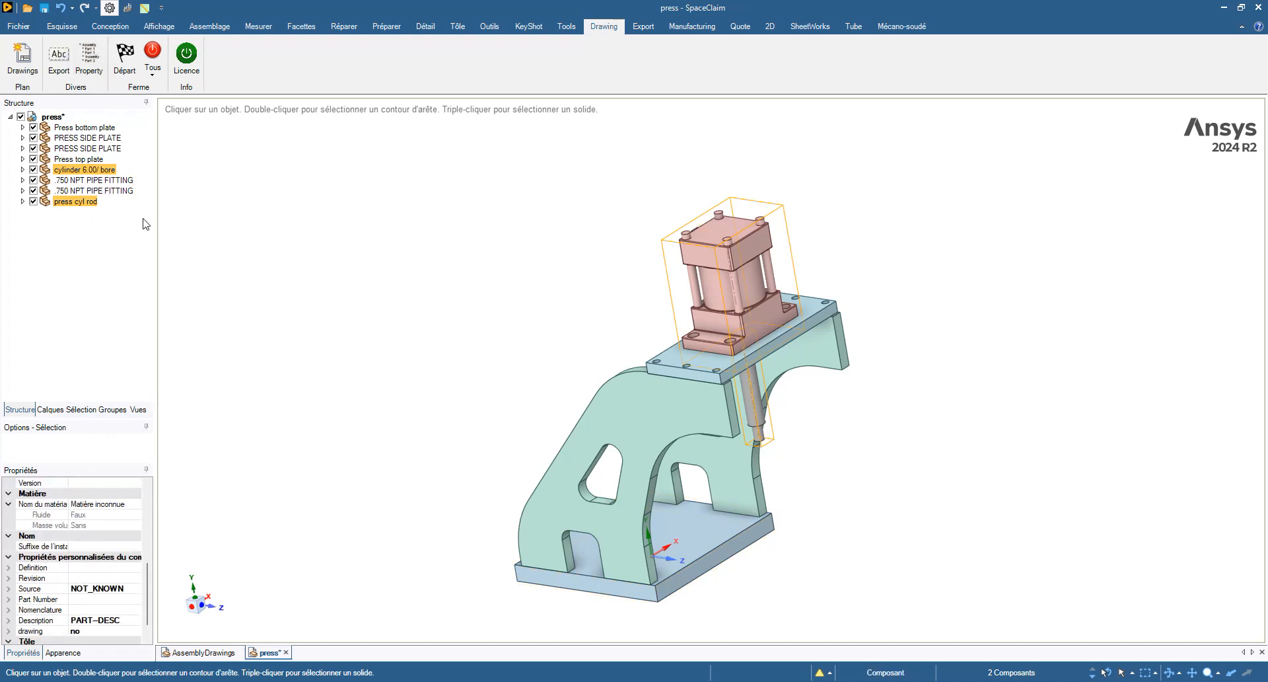
click(314, 271)
middle_drag(314, 271, 360, 266)
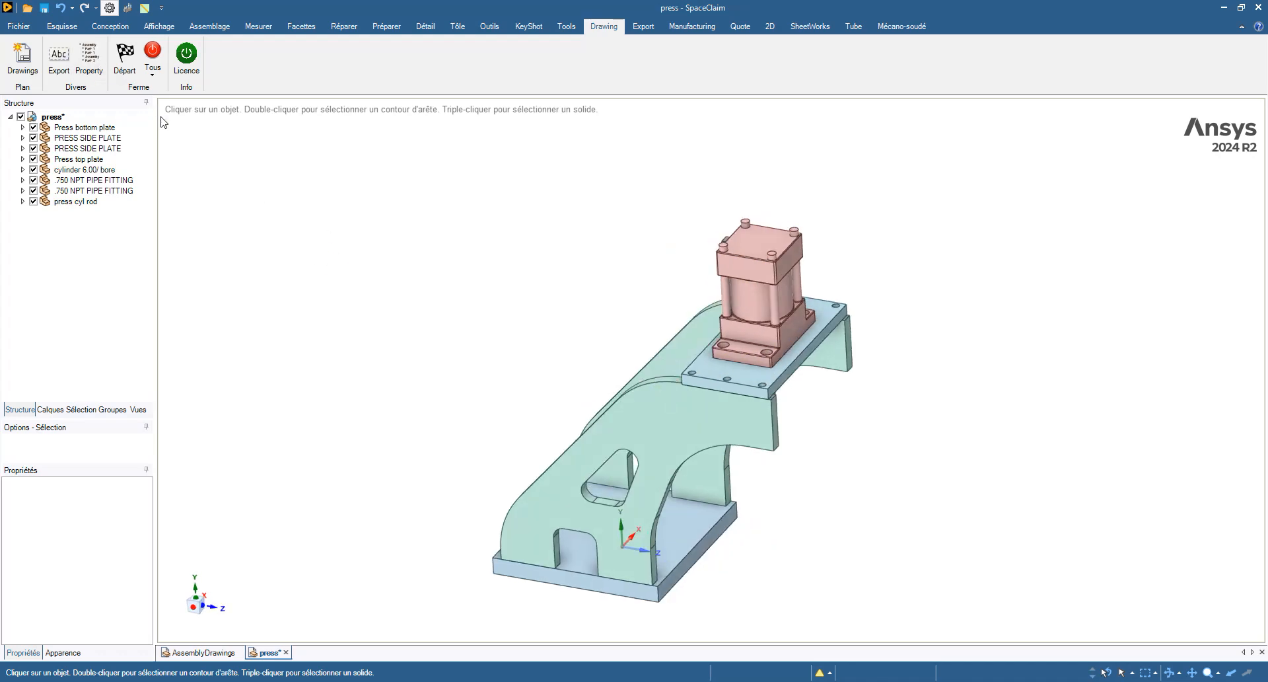
- Generate the press drawing sheets, review each Feuille including Press bottom plate, then return
click(22, 58)
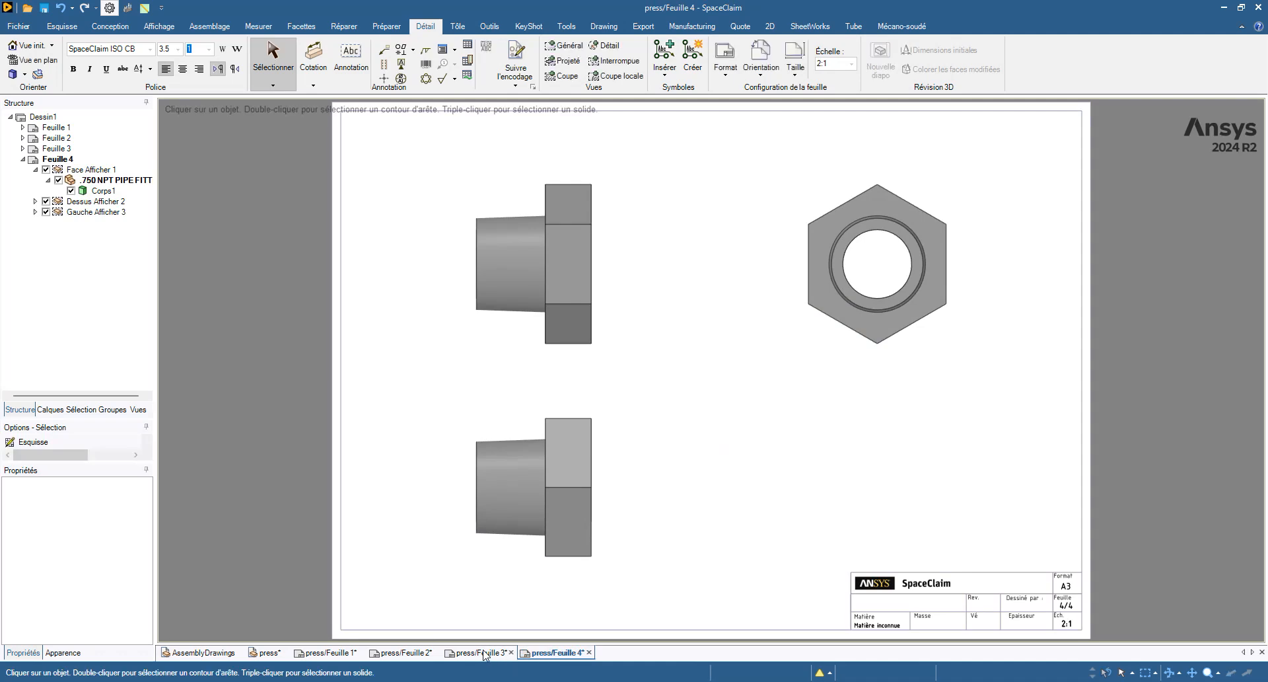
click(481, 653)
click(400, 653)
click(330, 653)
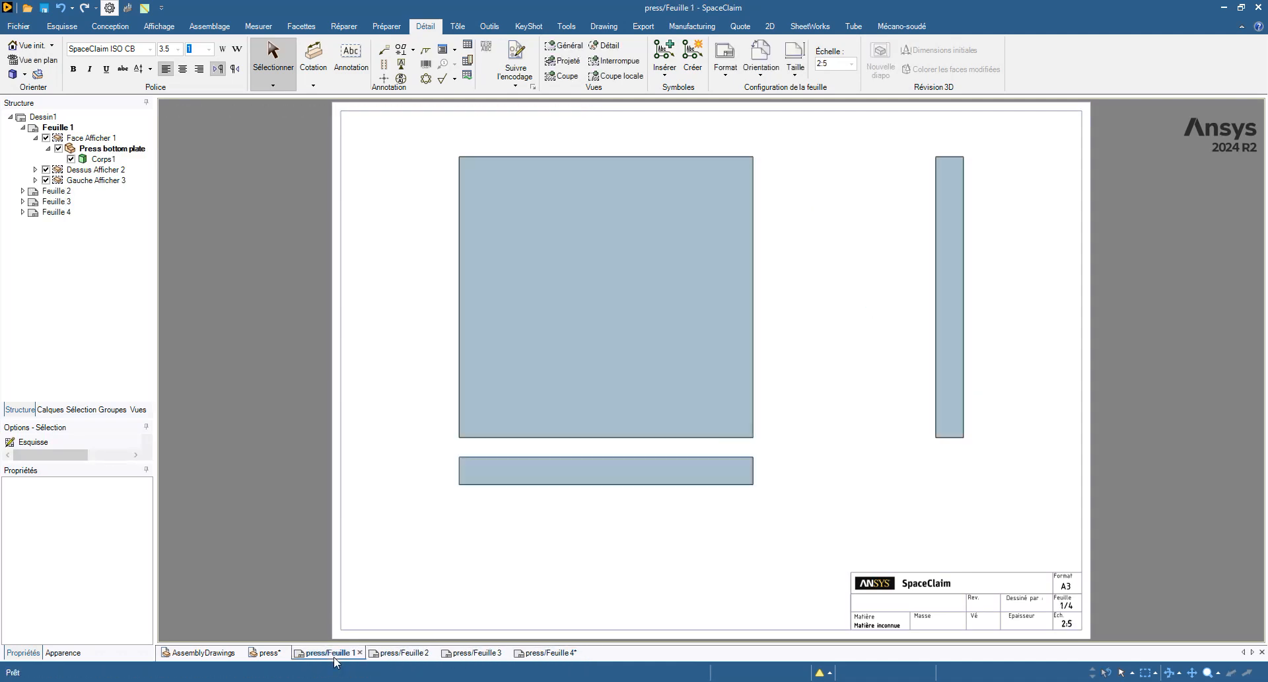
click(266, 653)
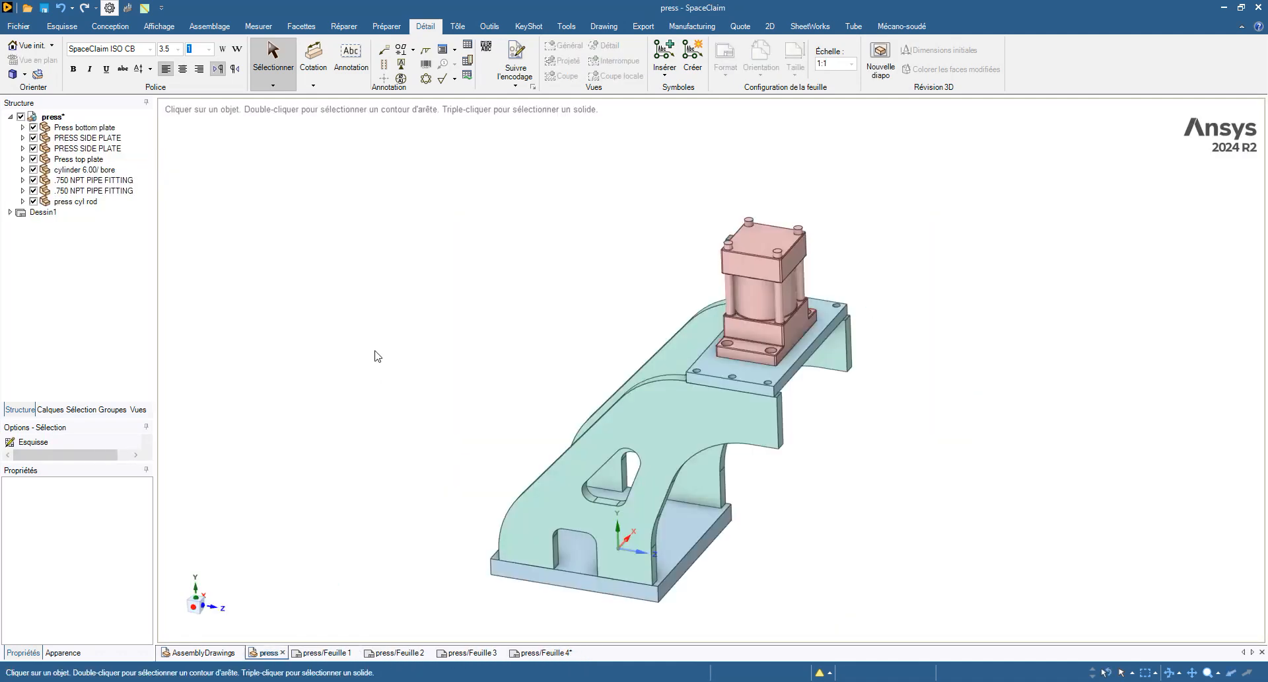
shift+middle_drag(376, 337, 368, 280)
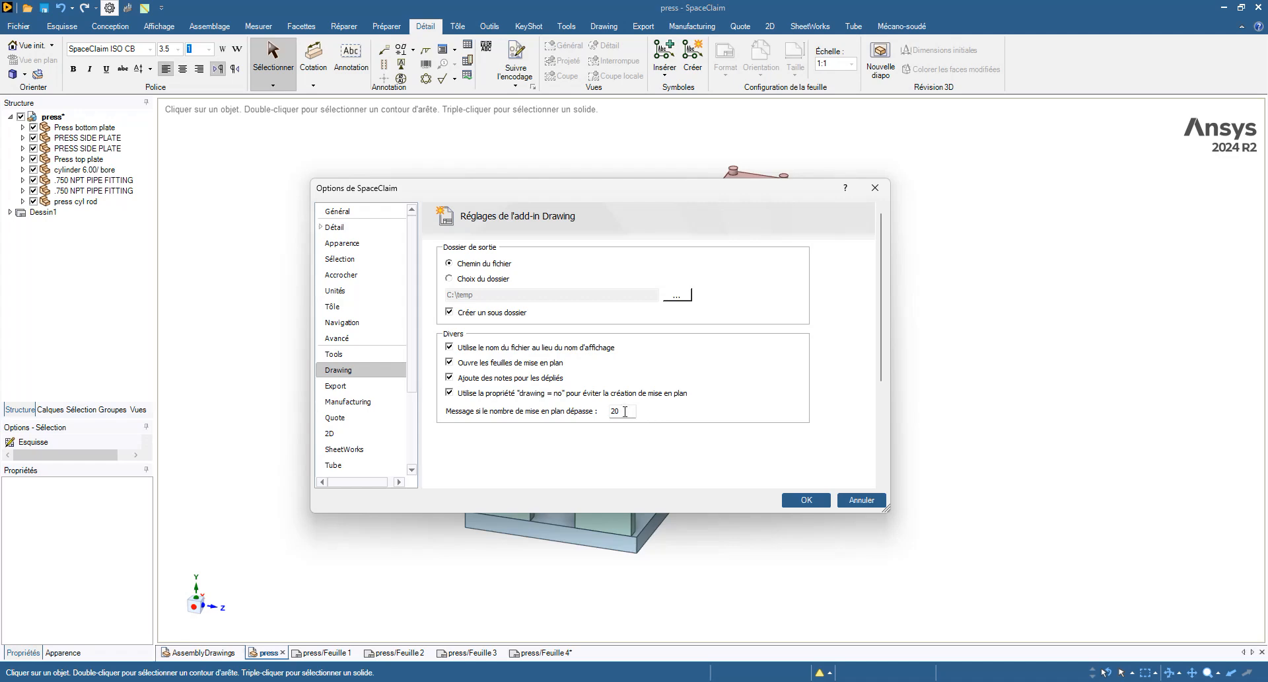
- Change the 'Message si le nombre de mise en plan dépasse' value from 20 to 200
double_click(630, 410)
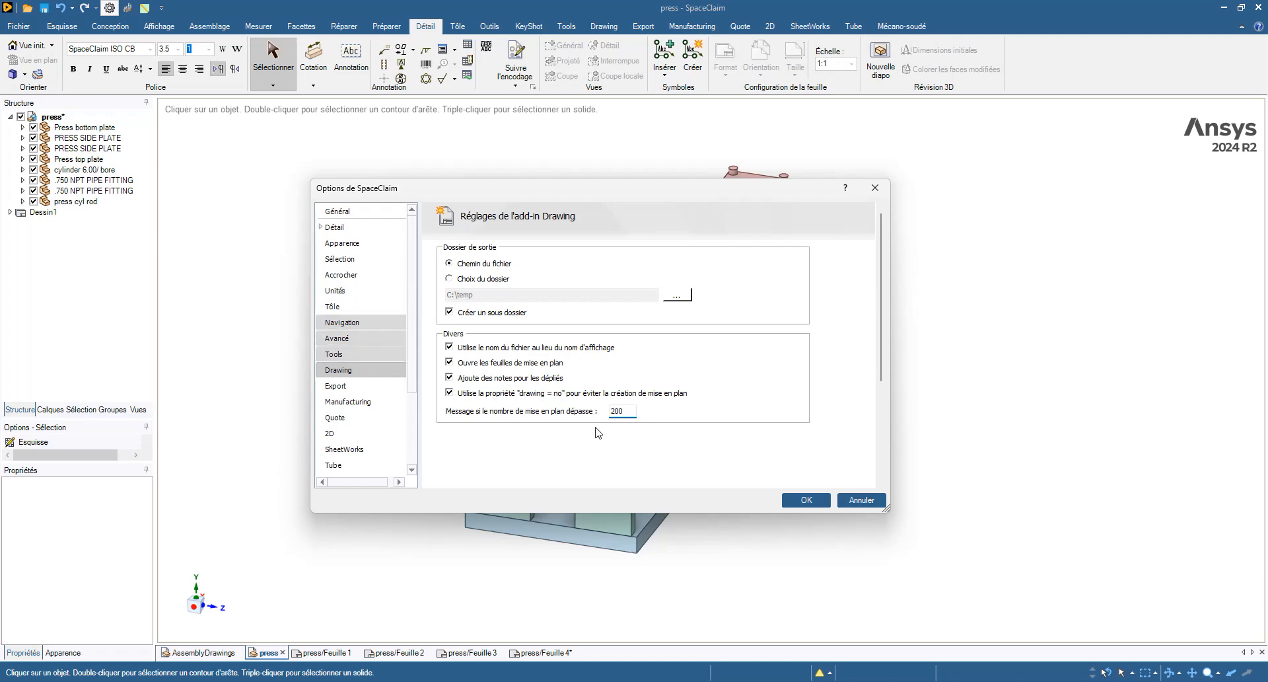
double_click(619, 410)
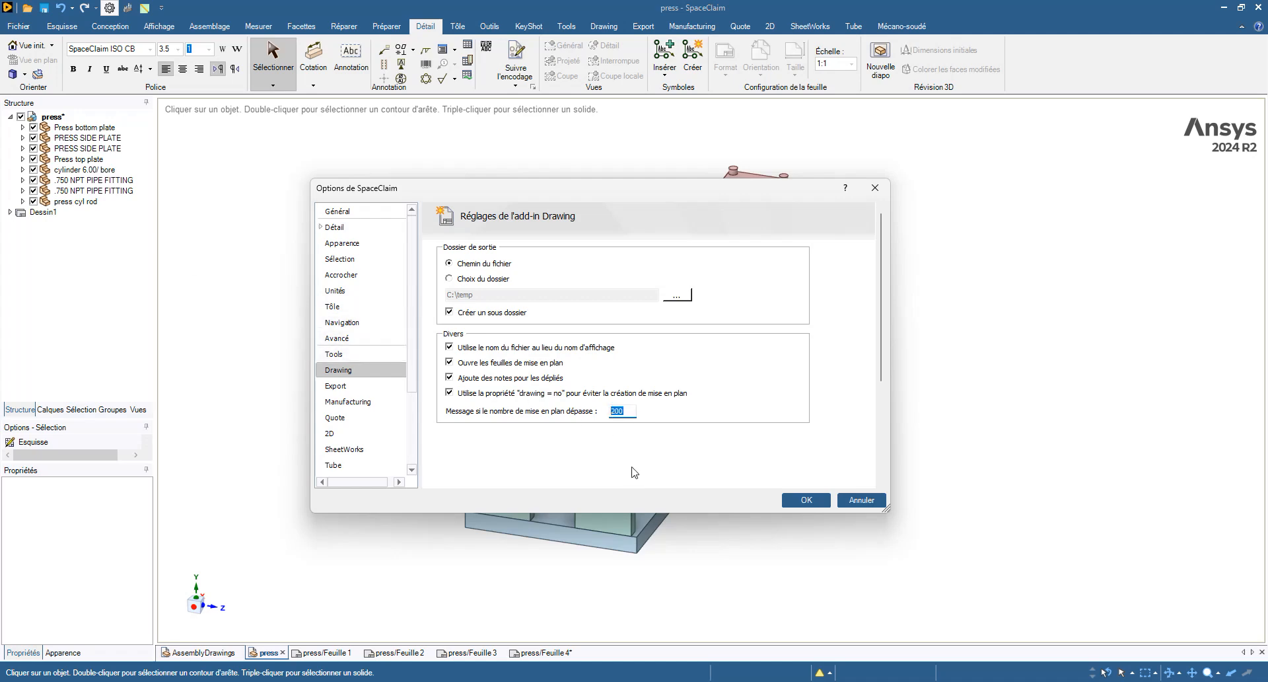